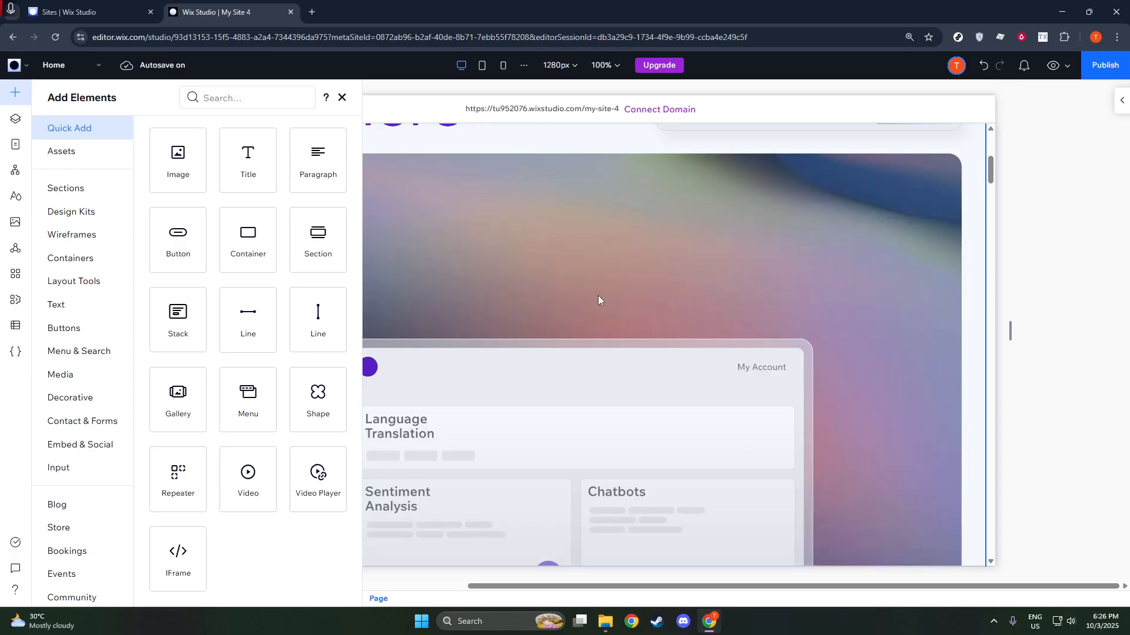
Add an Email text input element to the section with the "Revolutionize Your Communication Capabilities" heading
scroll(598, 296, "down", 3)
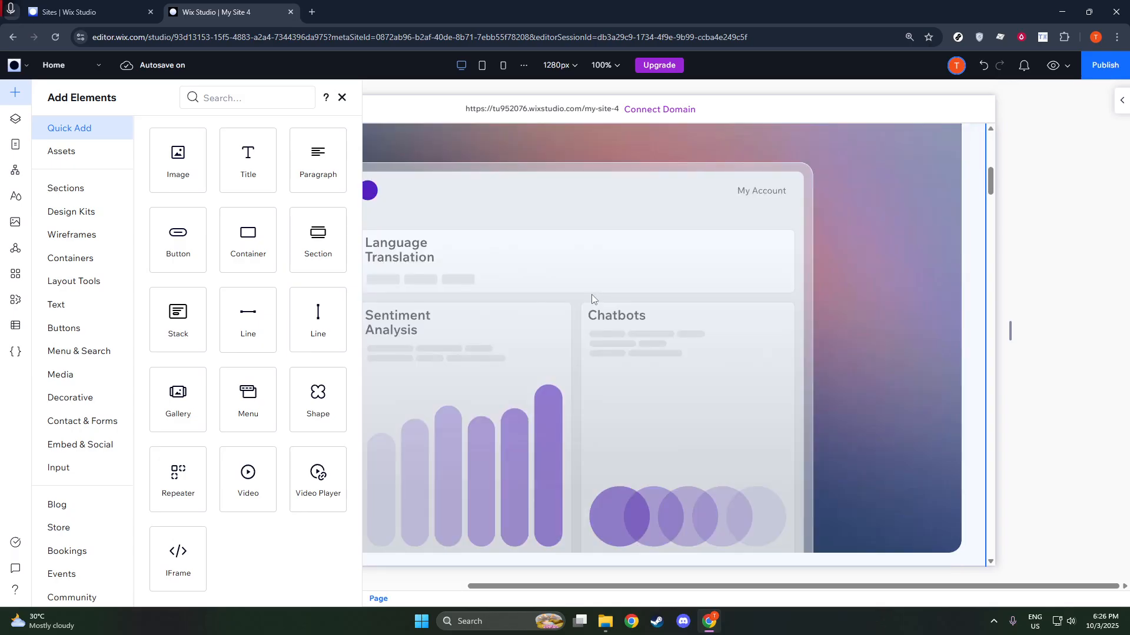
scroll(591, 294, "down", 4)
scroll(592, 281, "down", 4)
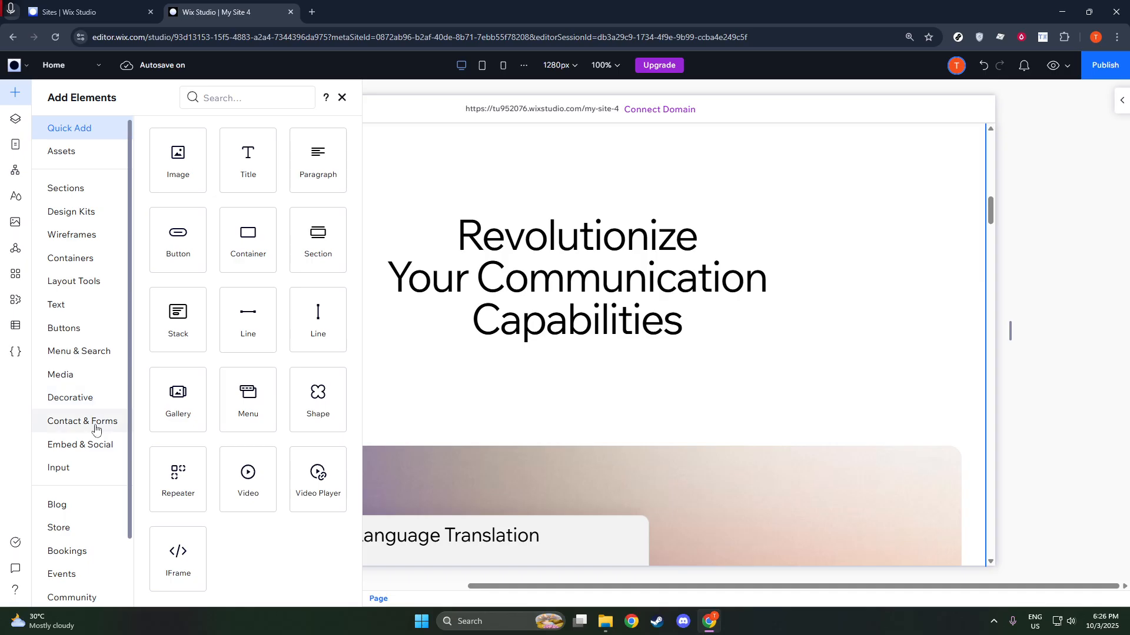
left_click(73, 475)
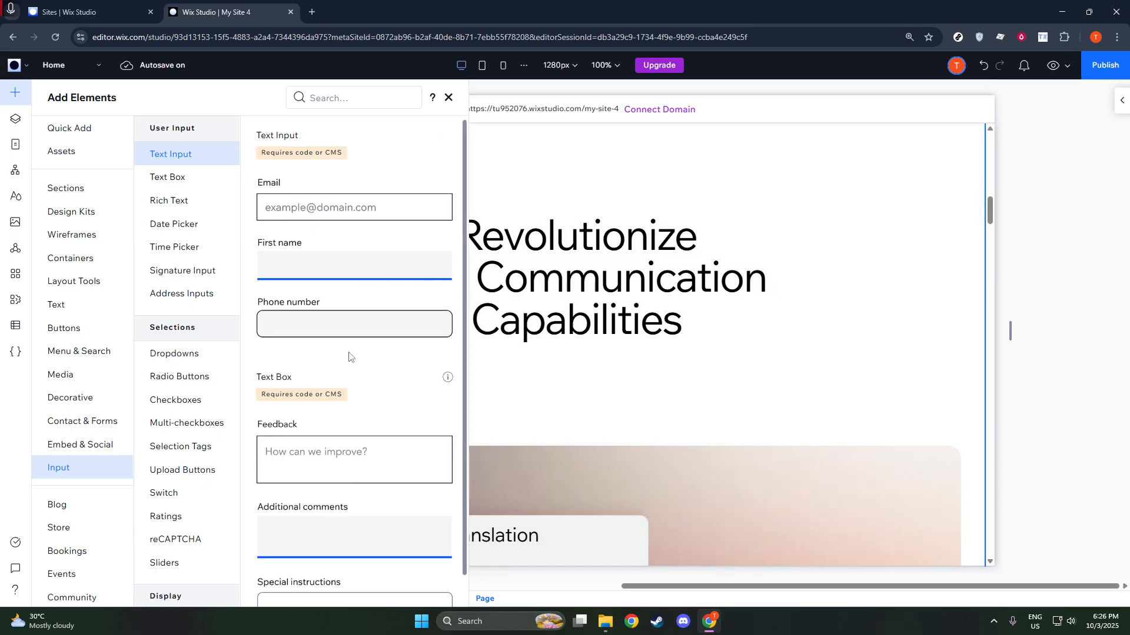
scroll(344, 371, "down", 2)
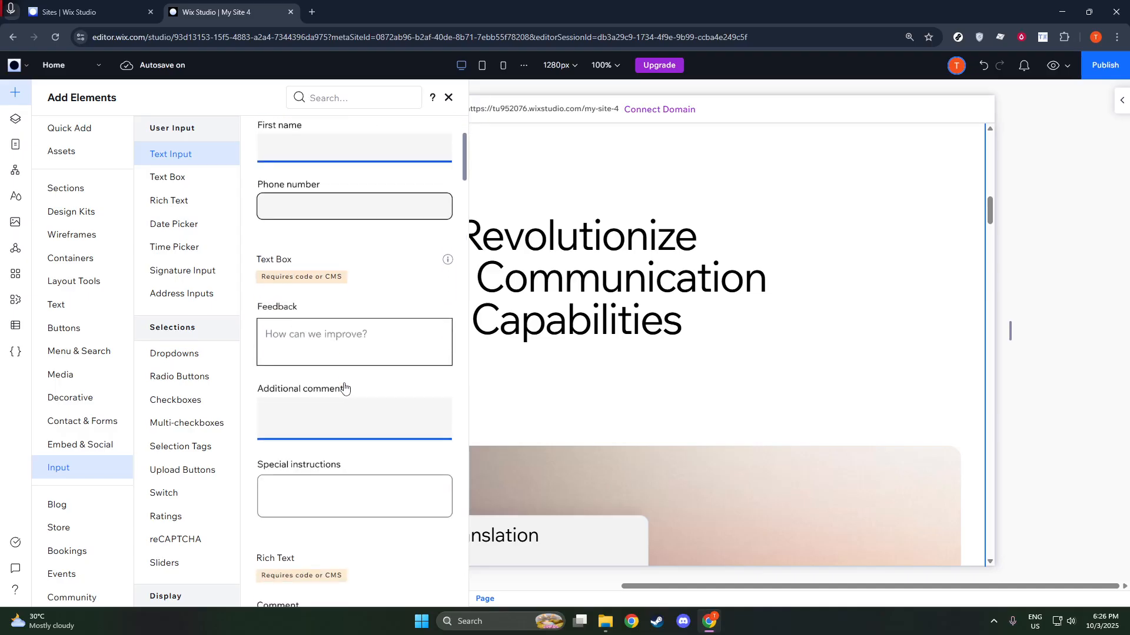
scroll(343, 385, "up", 2)
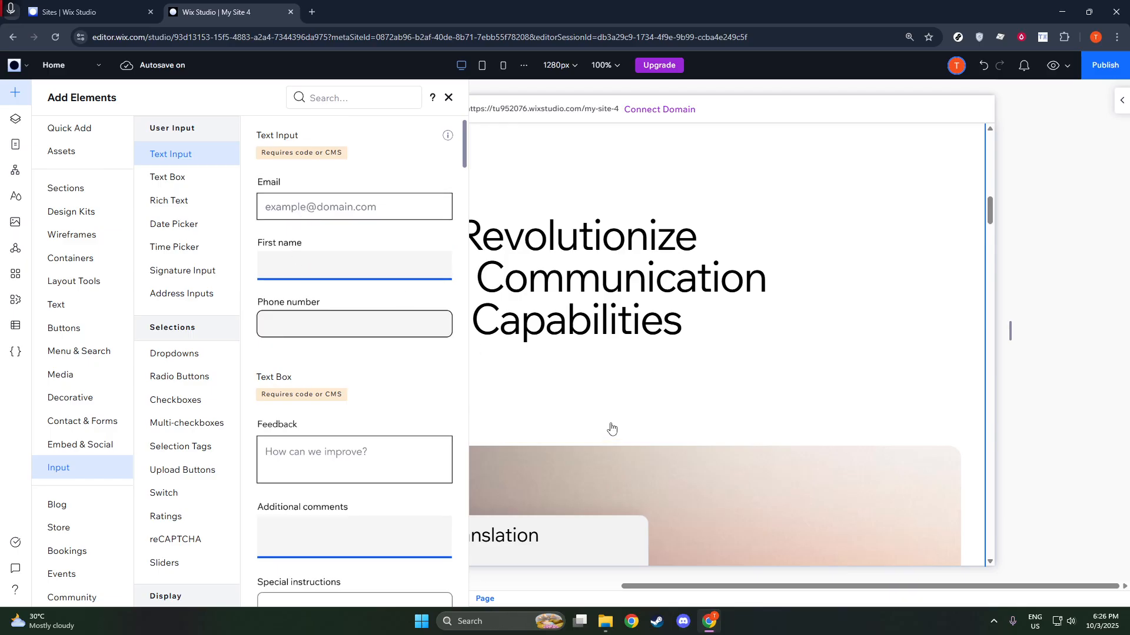
left_click(320, 226)
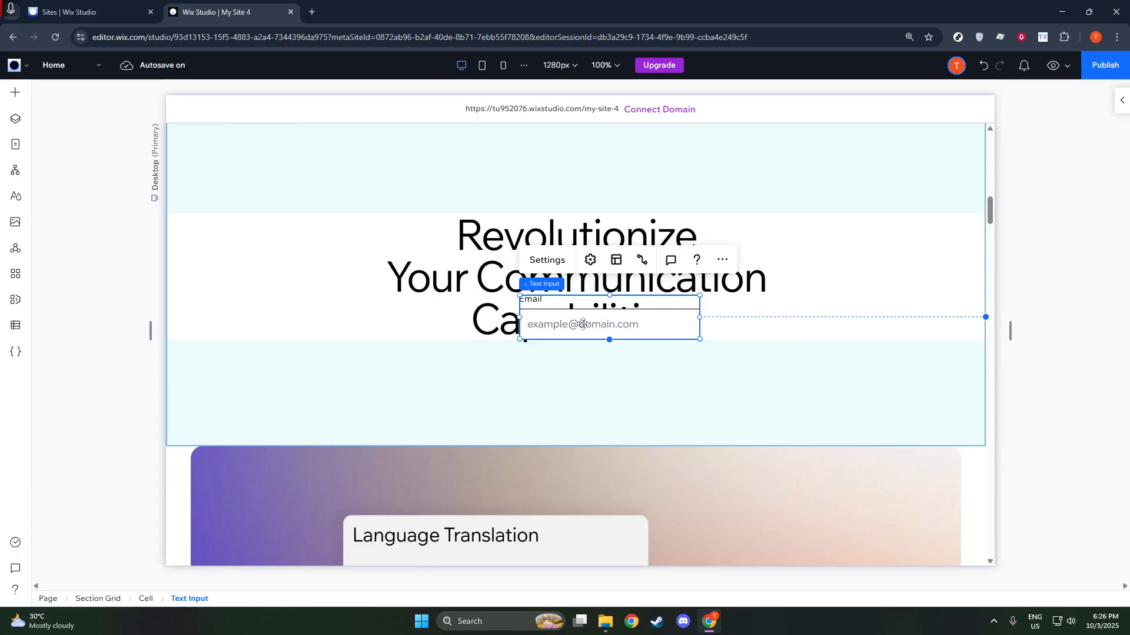
Move the Email text input into the empty area centered beneath the heading and keep it selected
left_click_drag(583, 324, 719, 403)
left_click(669, 398)
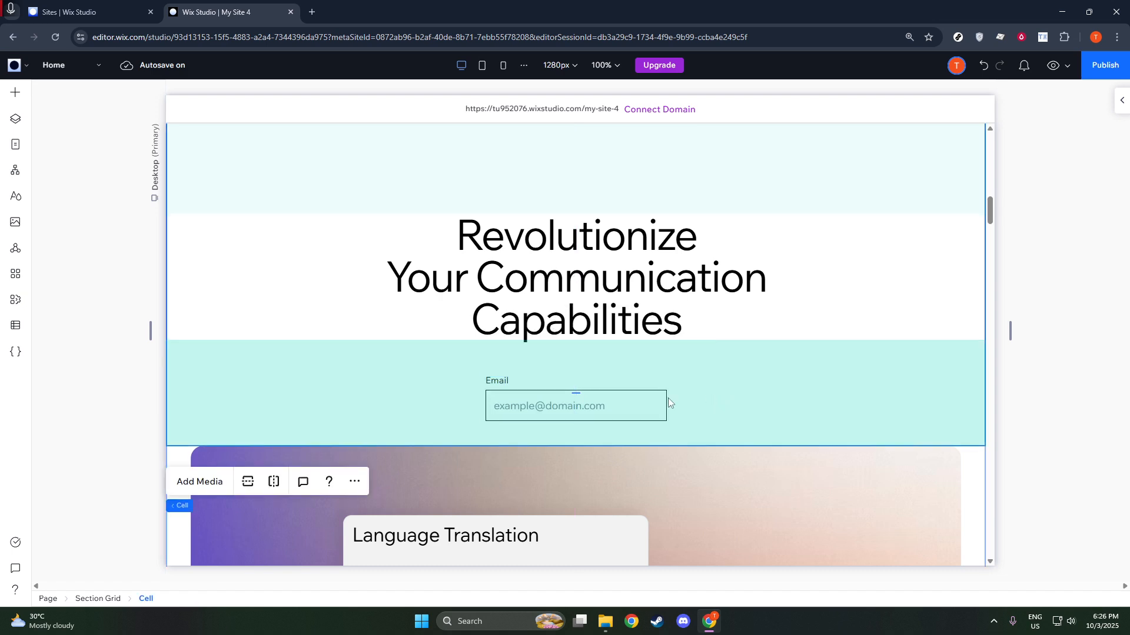
left_click(607, 400)
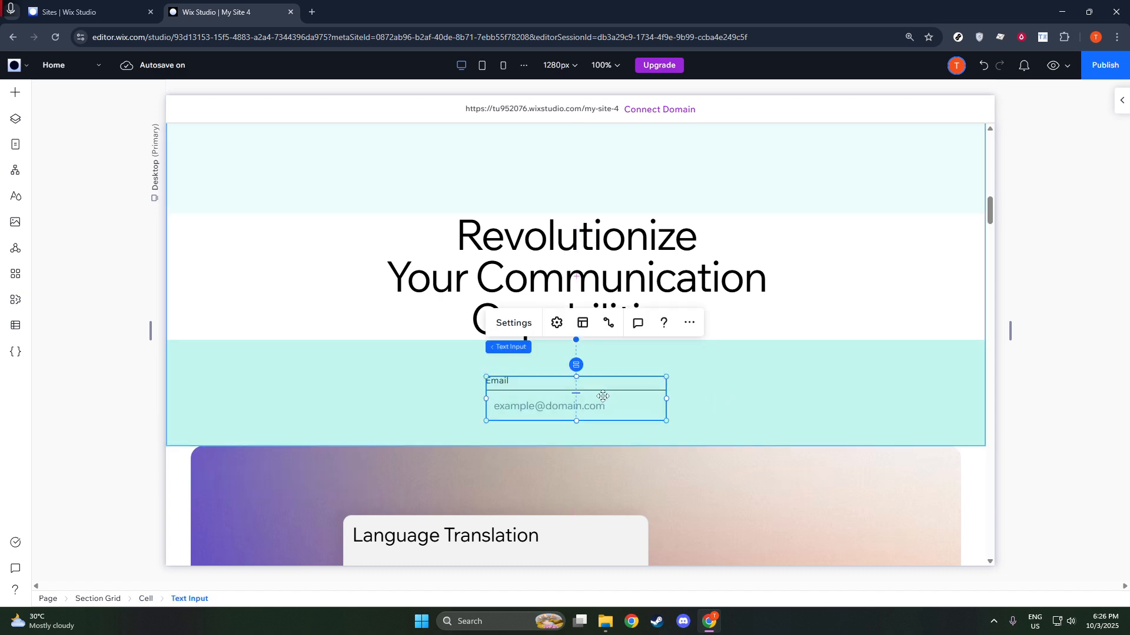
Create a multiple item CMS collection from scratch named "Email"
left_click(15, 305)
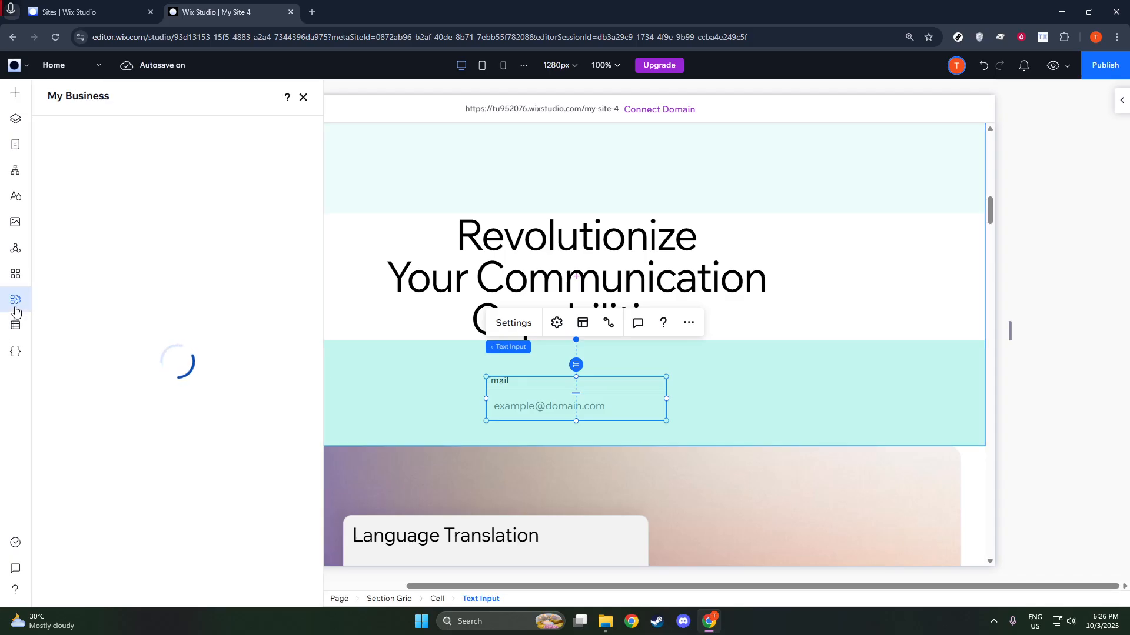
left_click(16, 324)
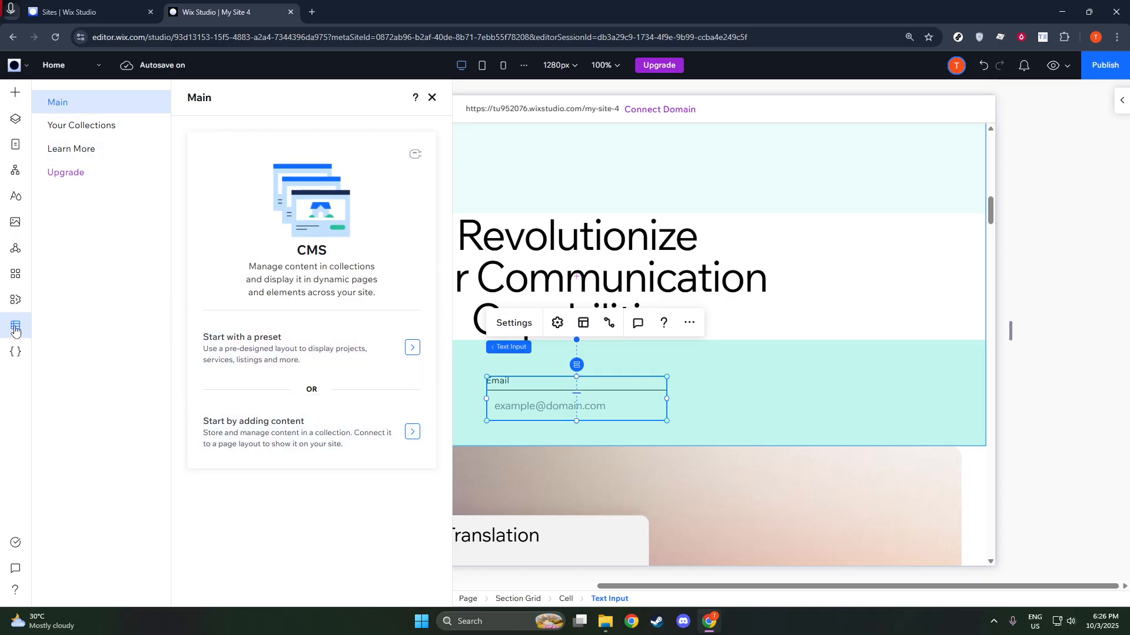
left_click(378, 425)
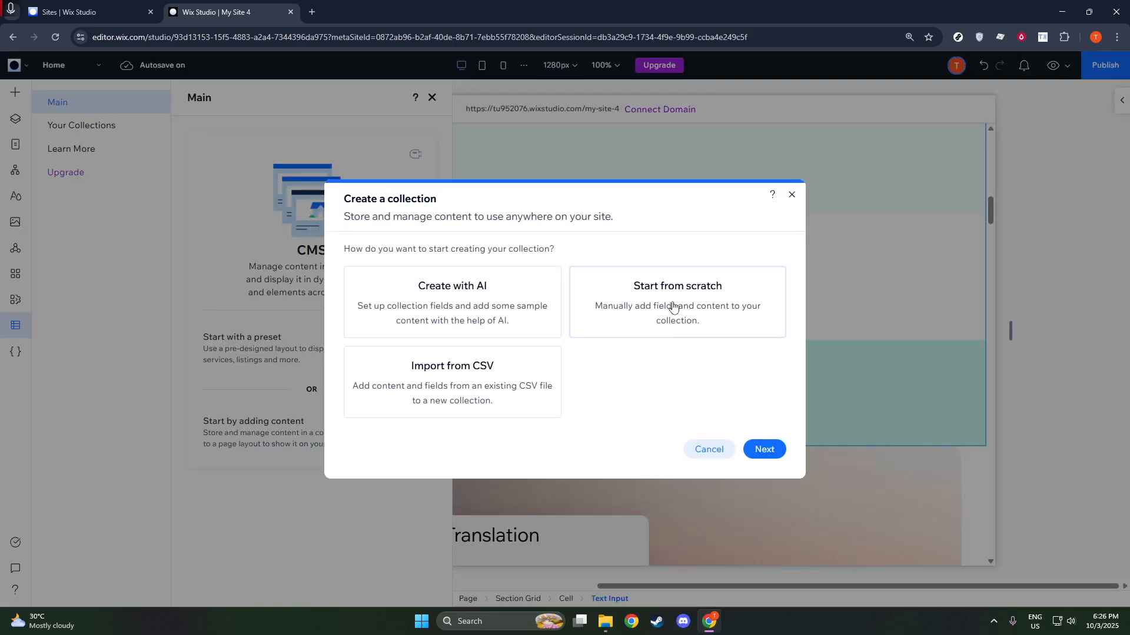
left_click(673, 306)
left_click(762, 447)
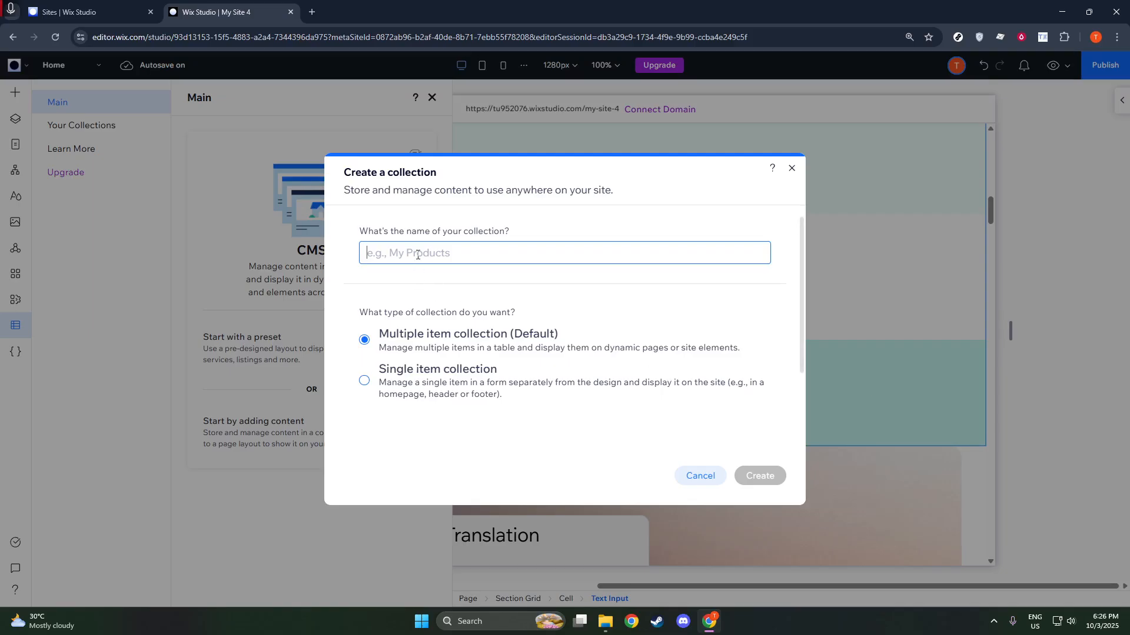
type("Email")
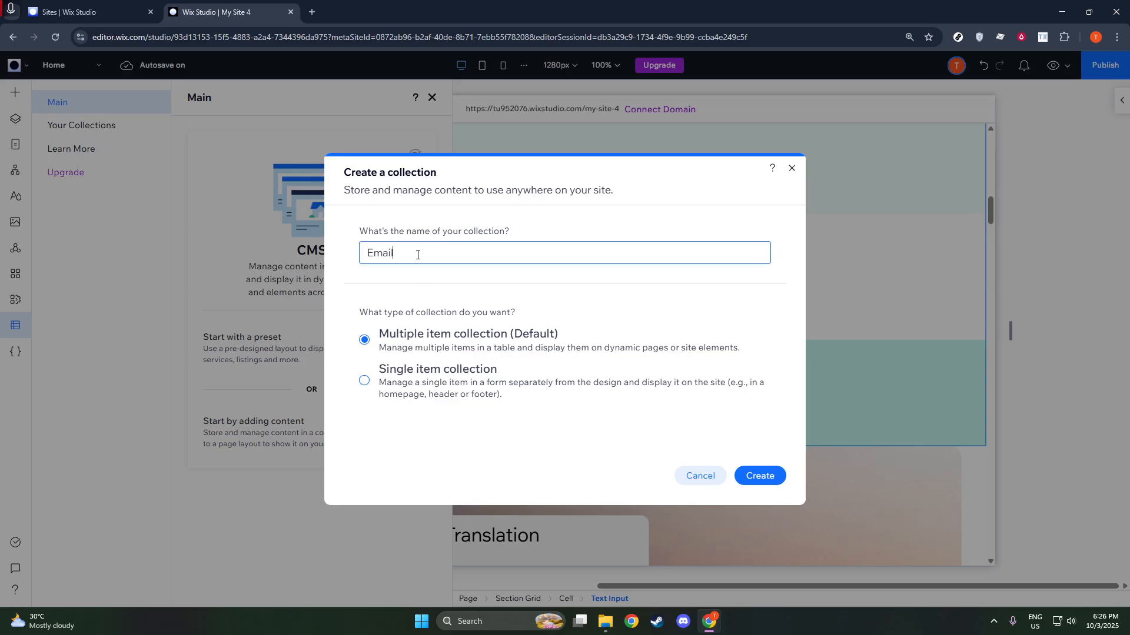
left_click(765, 476)
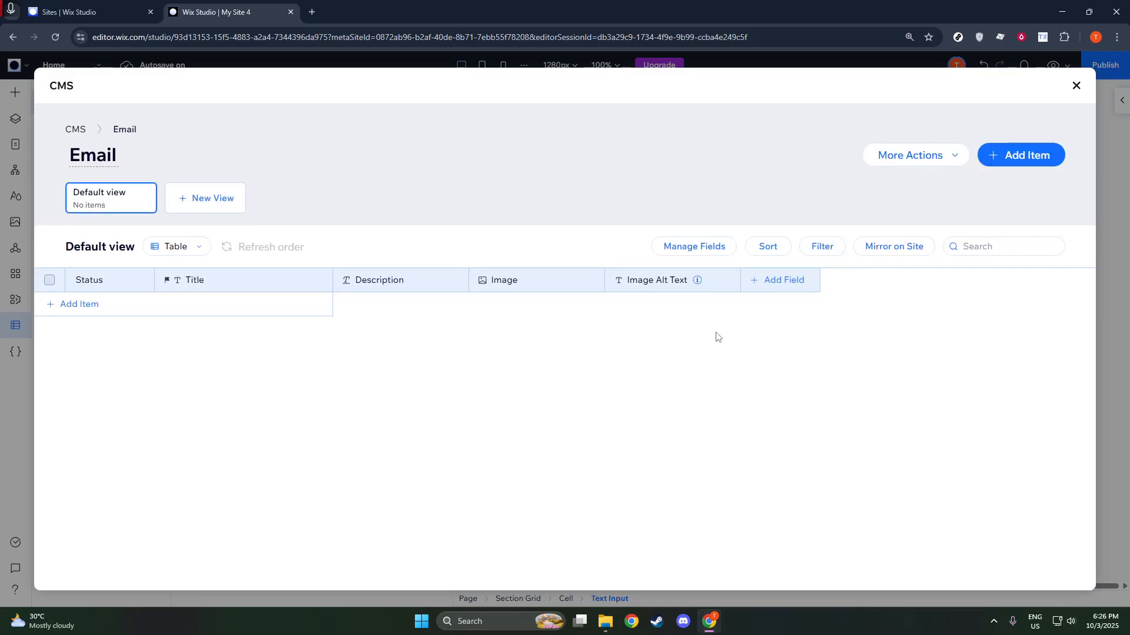
Add an item titled "Email" to the new collection and return to the page editor
left_click(278, 310)
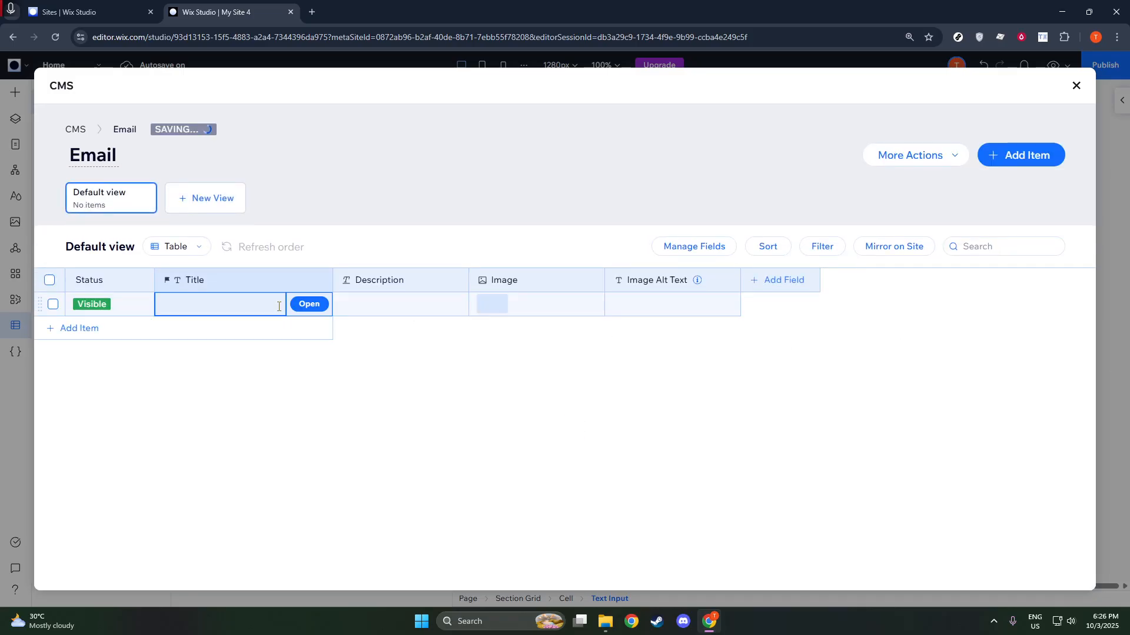
left_click(247, 301)
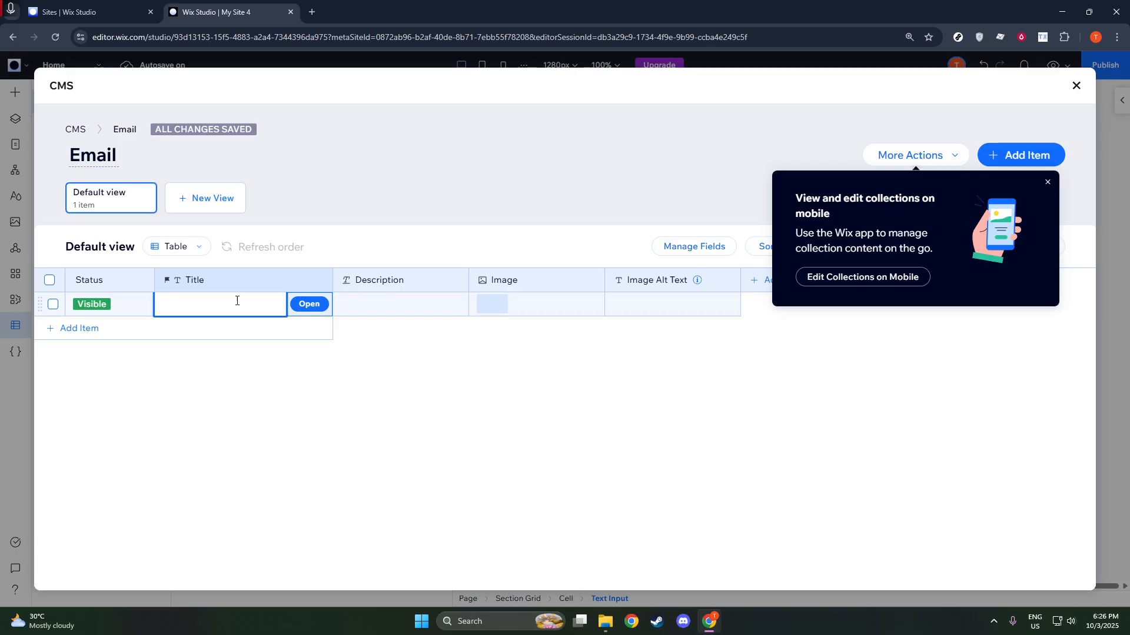
type("Email")
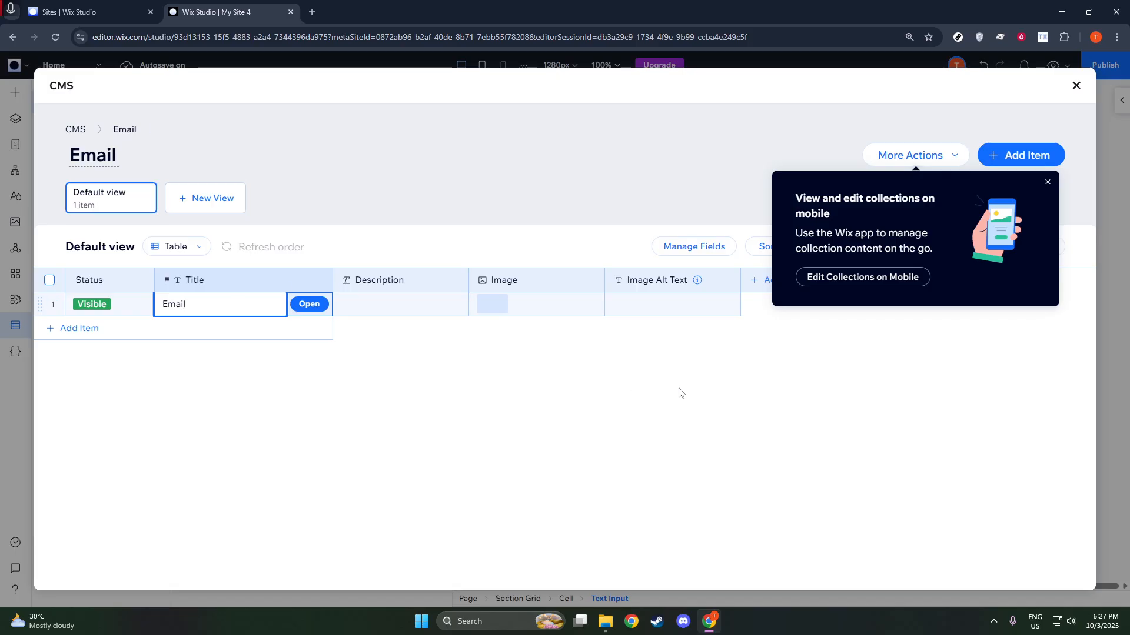
left_click(679, 388)
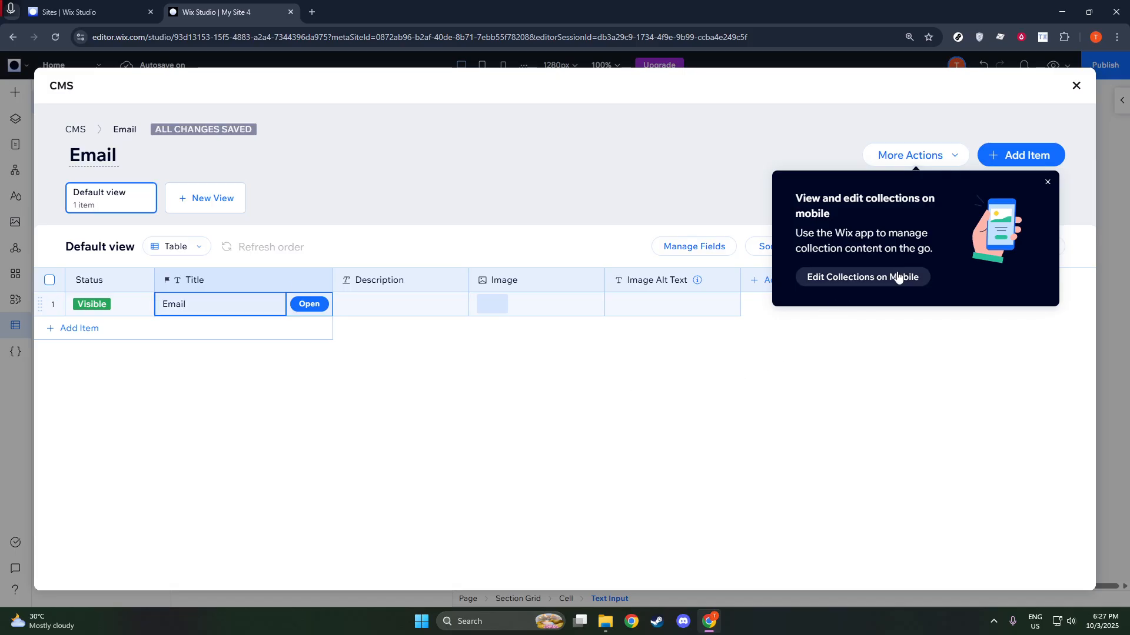
left_click(1047, 182)
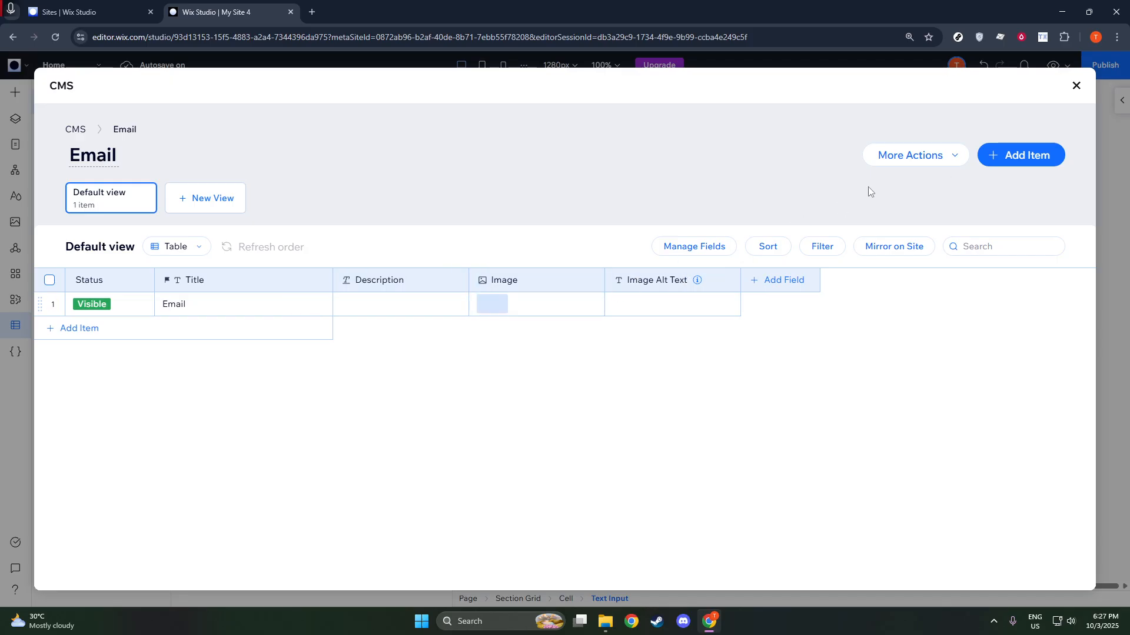
left_click(1076, 86)
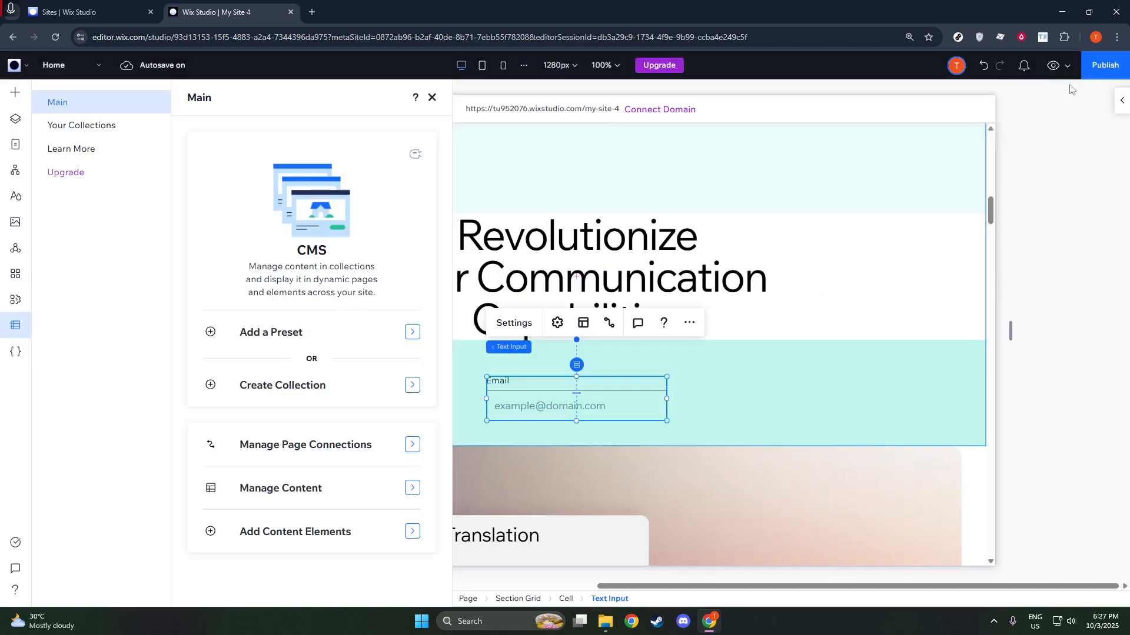
Find the Datasets elements by searching for "dataset" and add a standard Dataset to the page
left_click(11, 95)
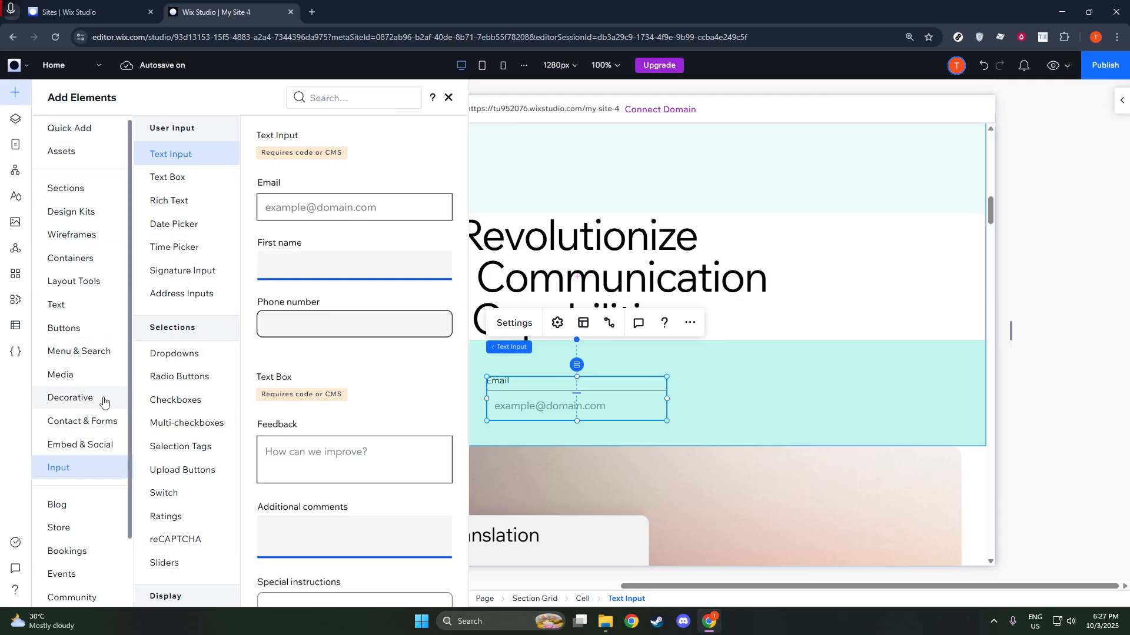
scroll(104, 401, "down", 1)
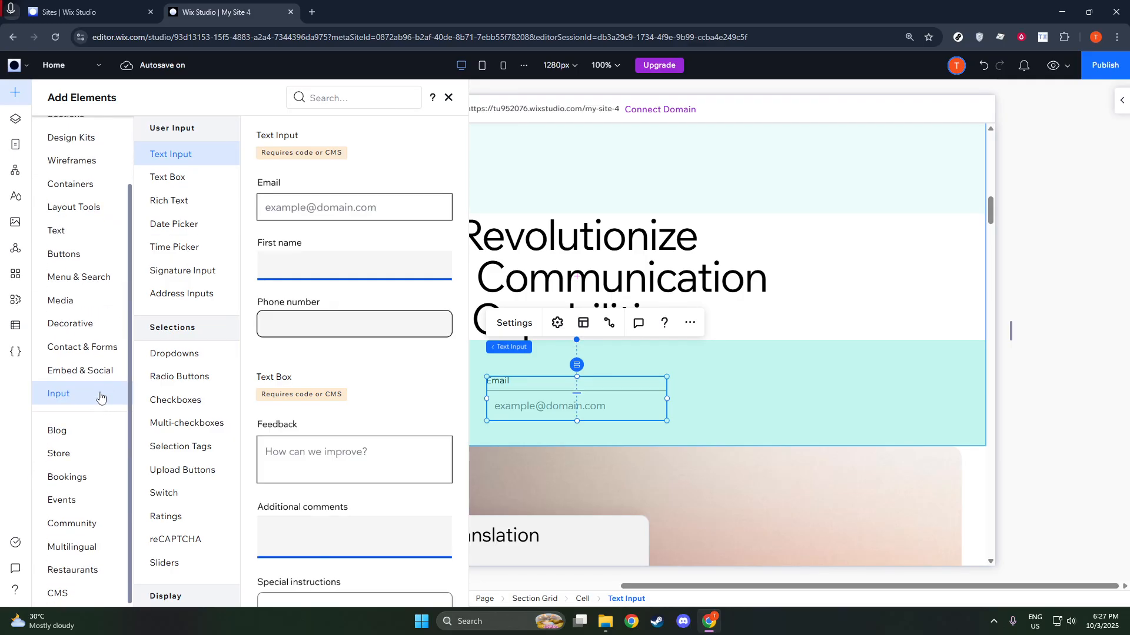
scroll(100, 396, "up", 1)
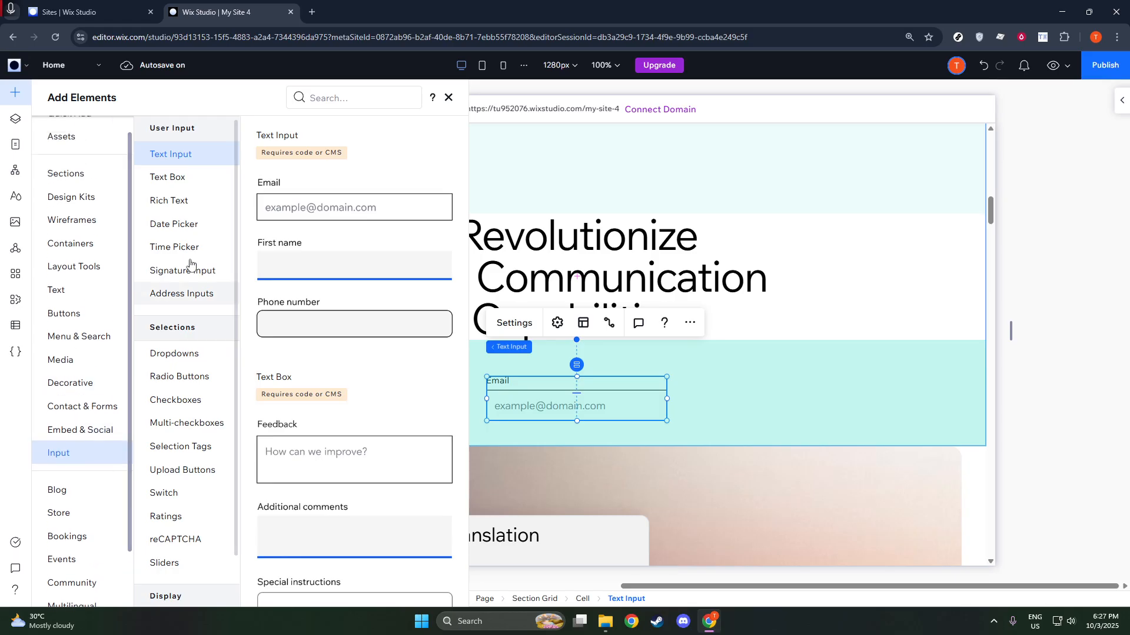
left_click(315, 96)
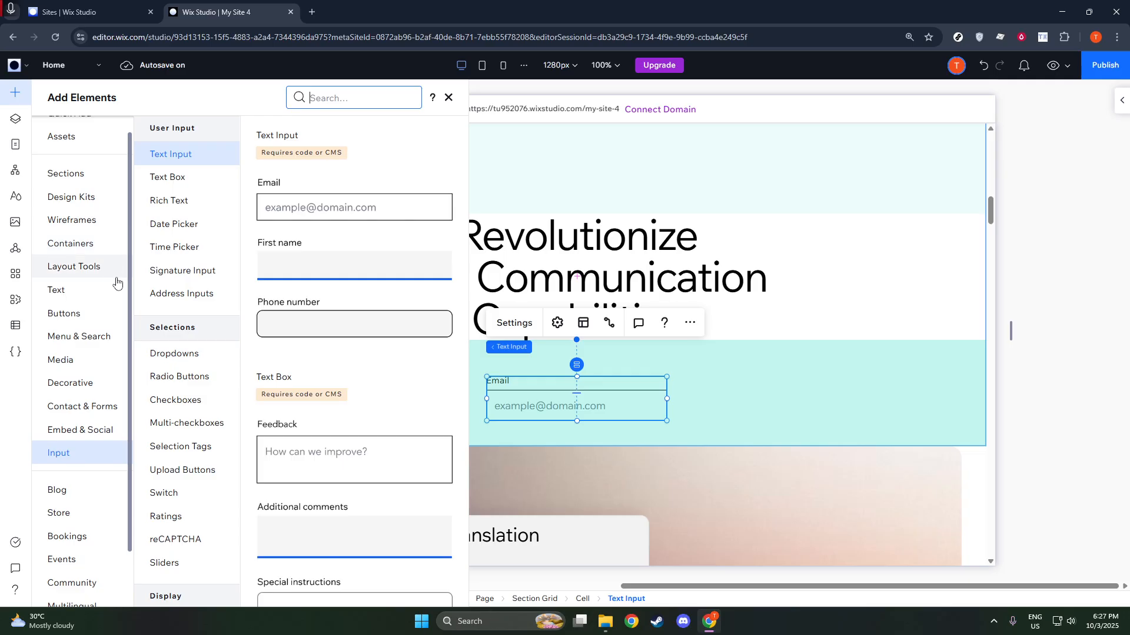
scroll(111, 306, "up", 1)
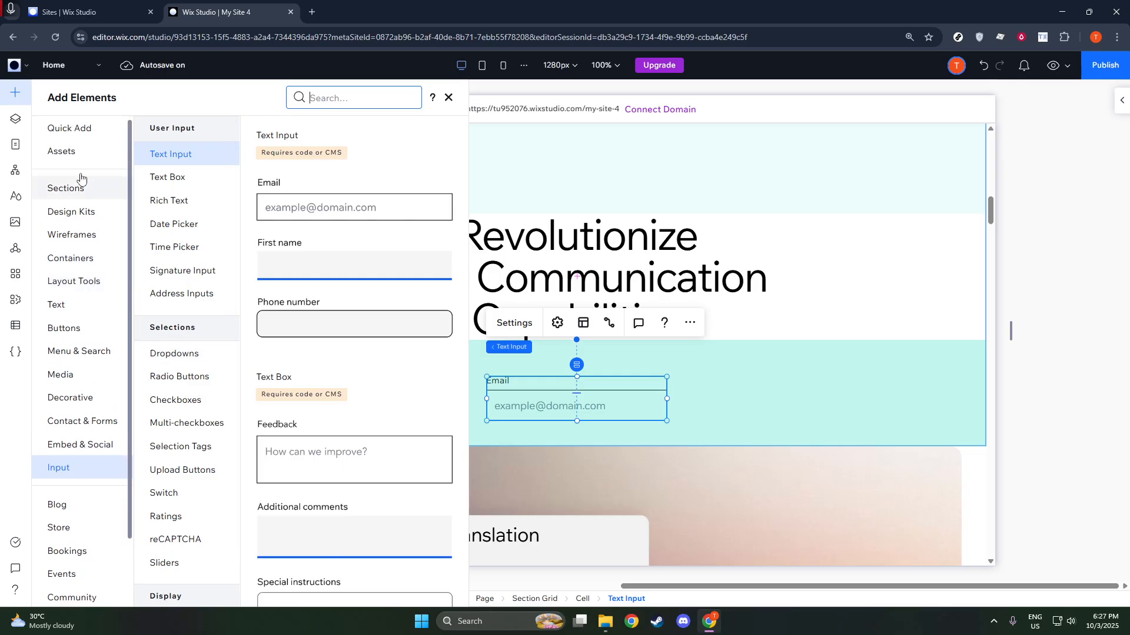
type("dat")
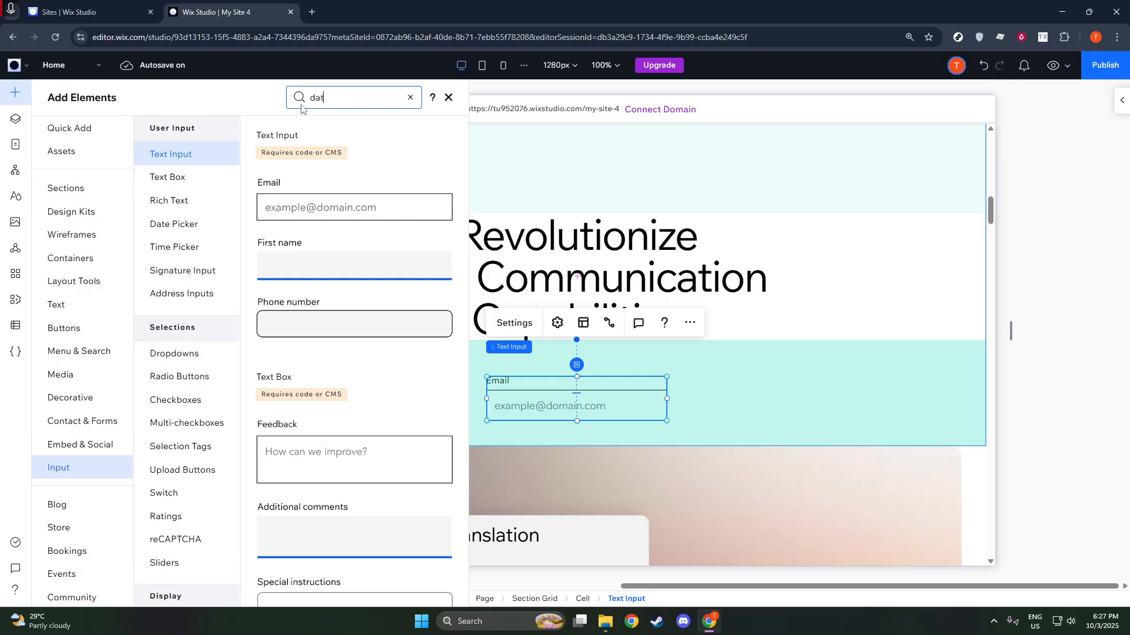
type("aset")
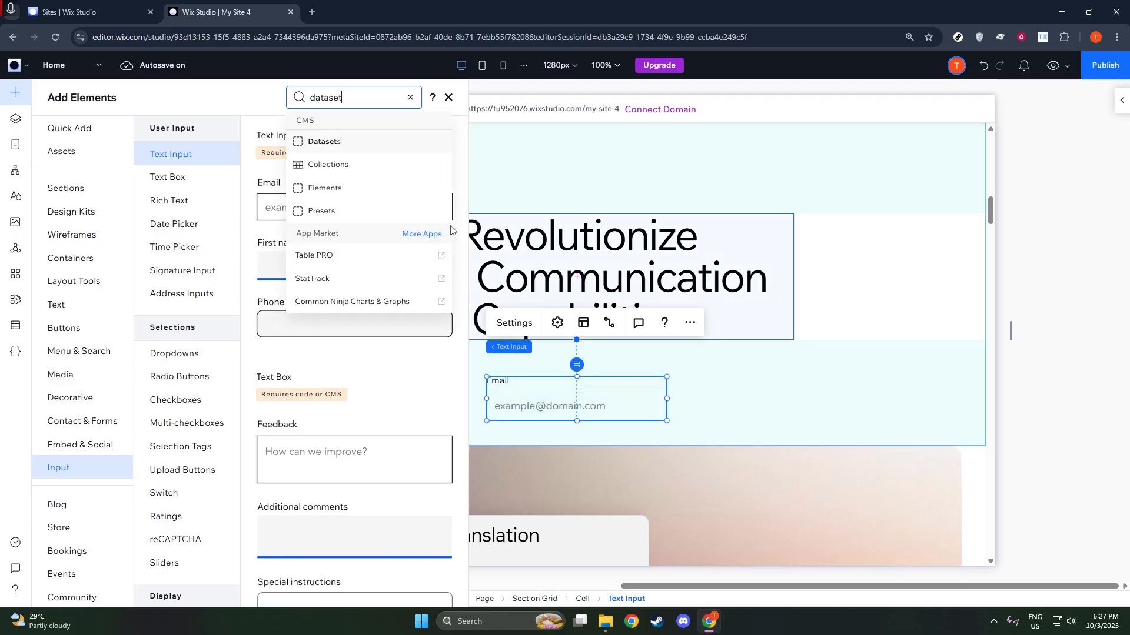
left_click(335, 153)
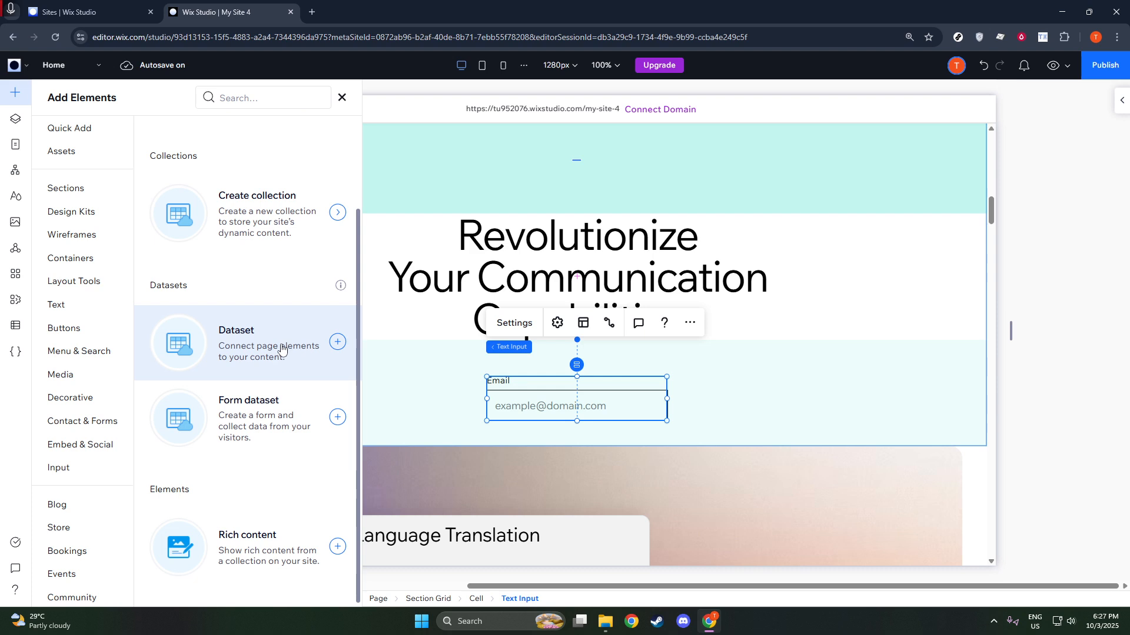
left_click(344, 344)
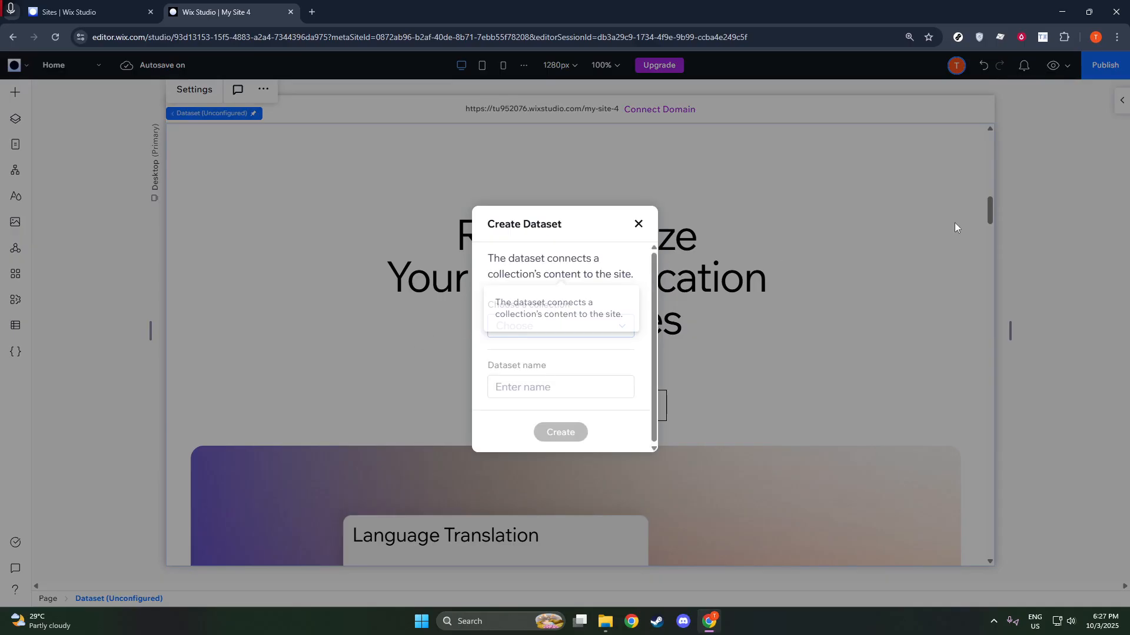
Link the new dataset to the Email collection and create it
left_click(579, 331)
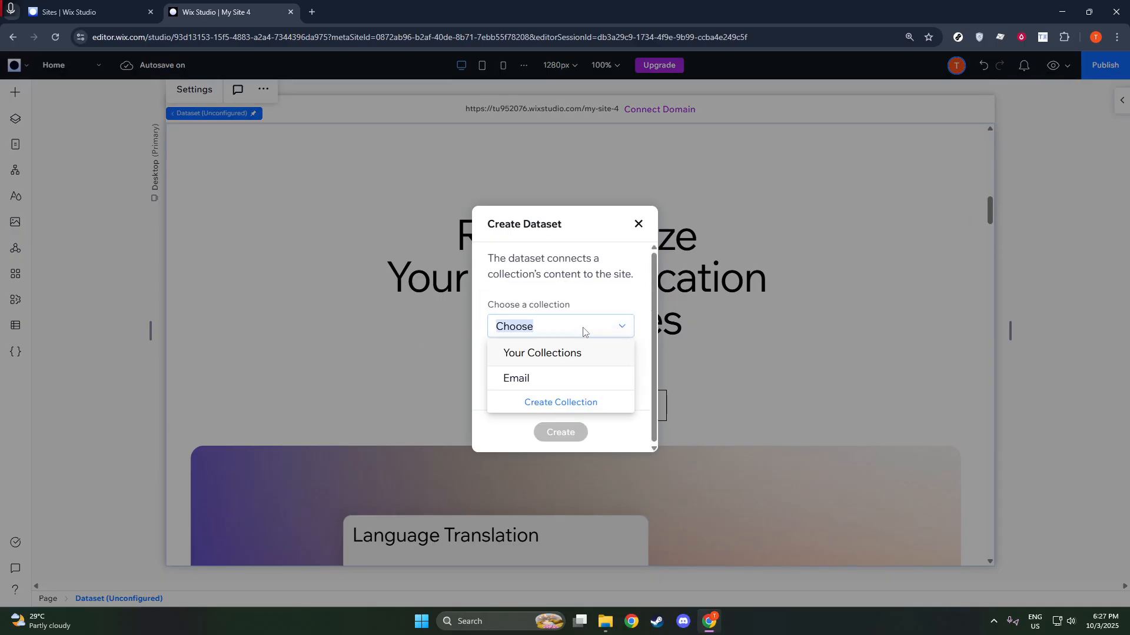
left_click(525, 380)
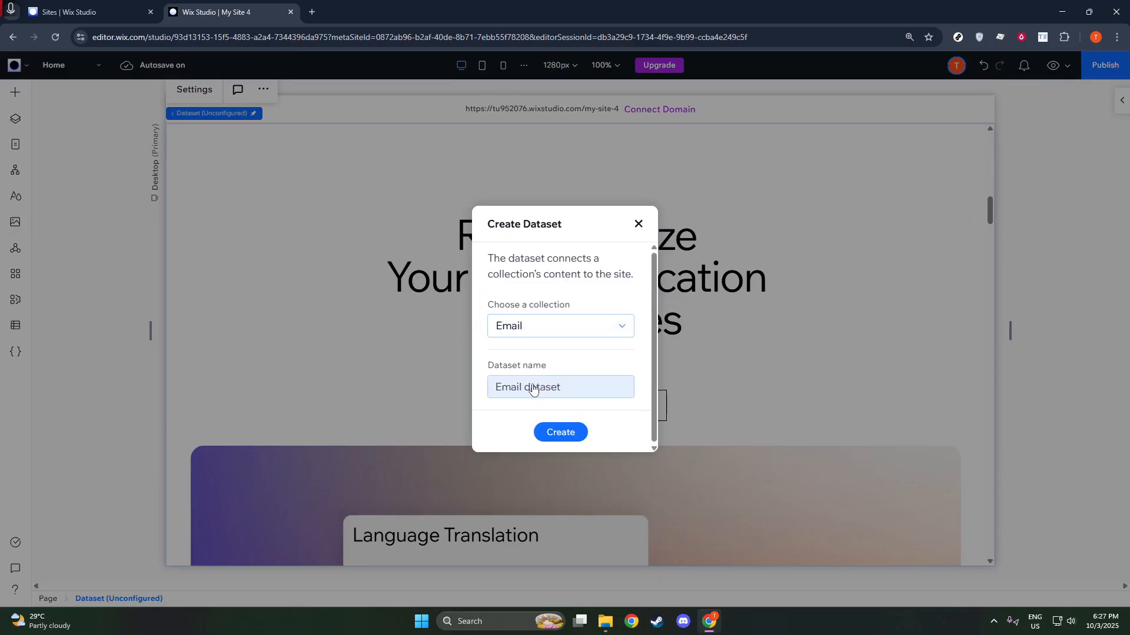
left_click(561, 432)
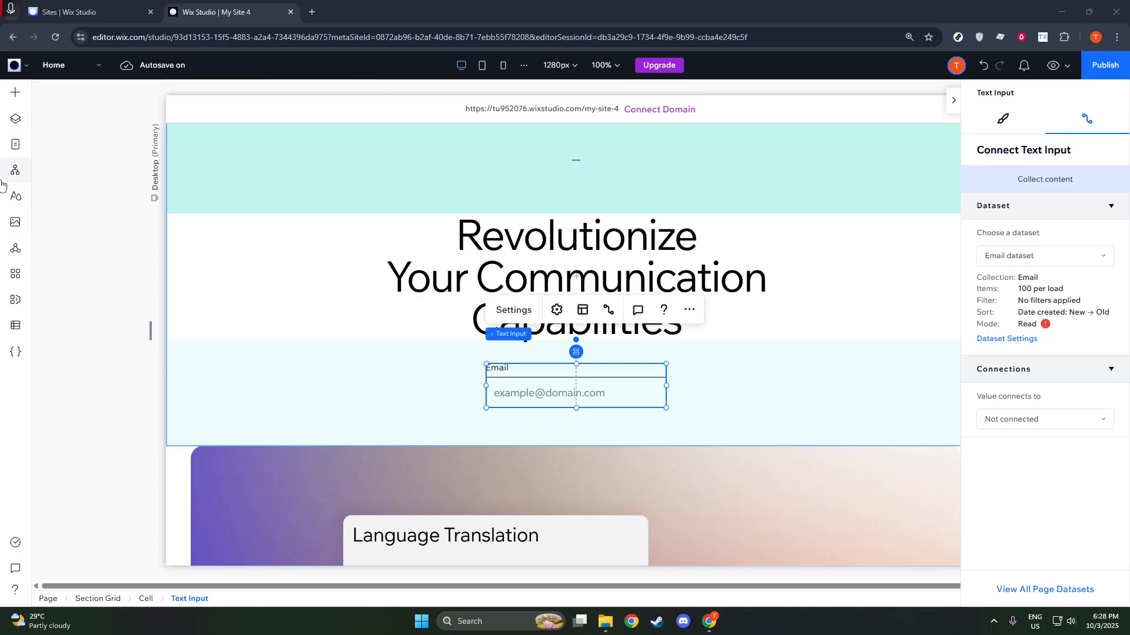
Add a basic Button element and position it centered directly beneath the Email text input
left_click(15, 93)
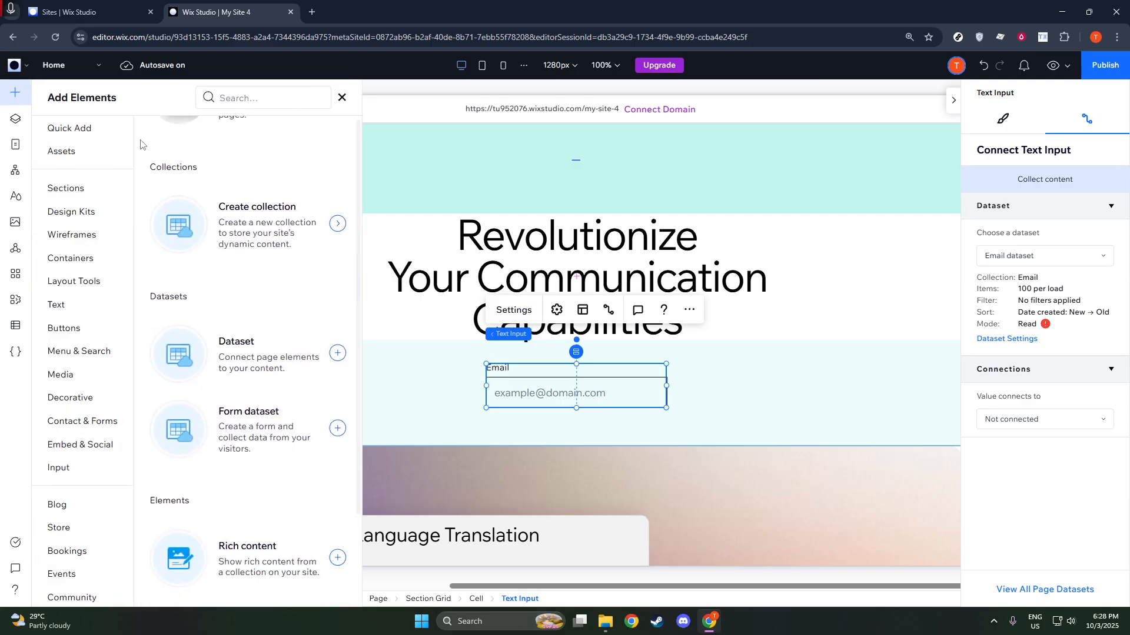
left_click(248, 99)
type("button")
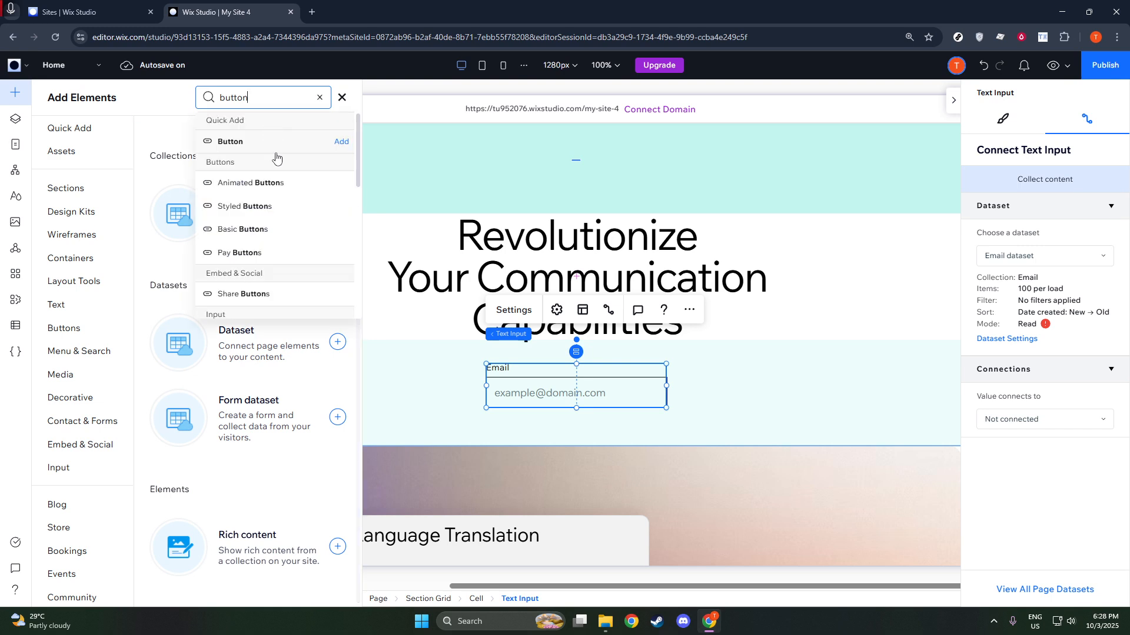
left_click(229, 142)
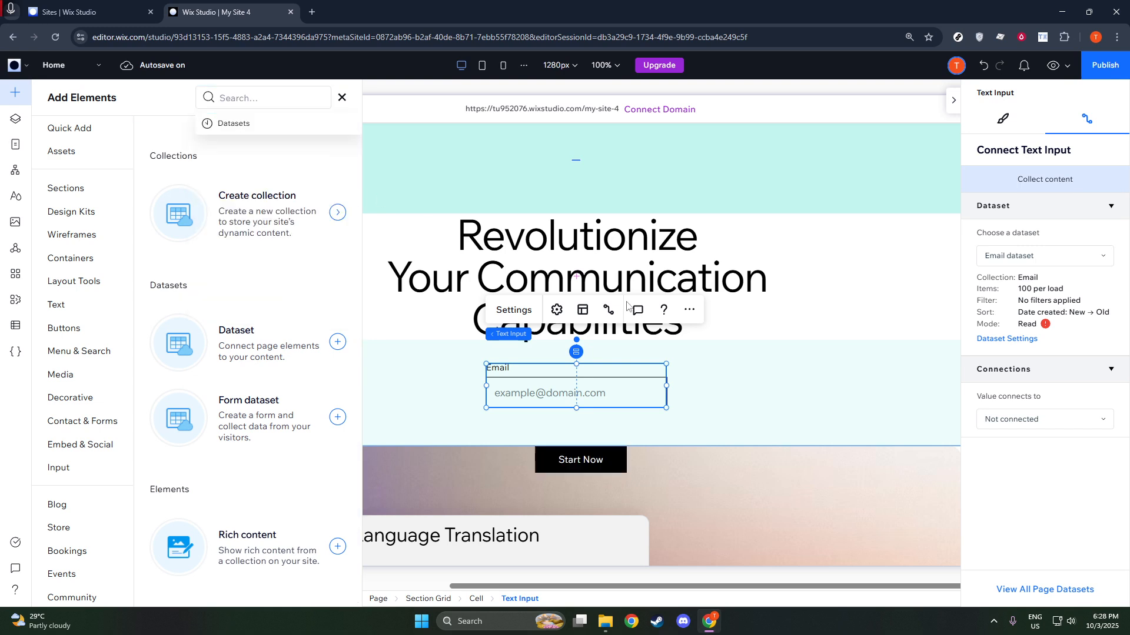
left_click(578, 460)
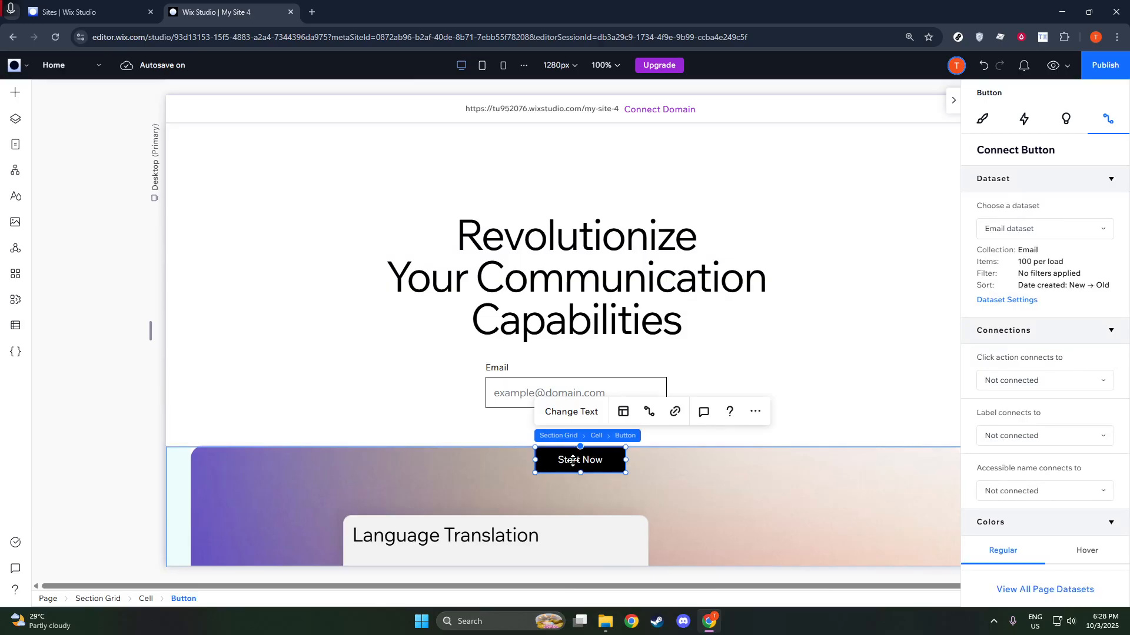
left_click_drag(569, 444, 570, 430)
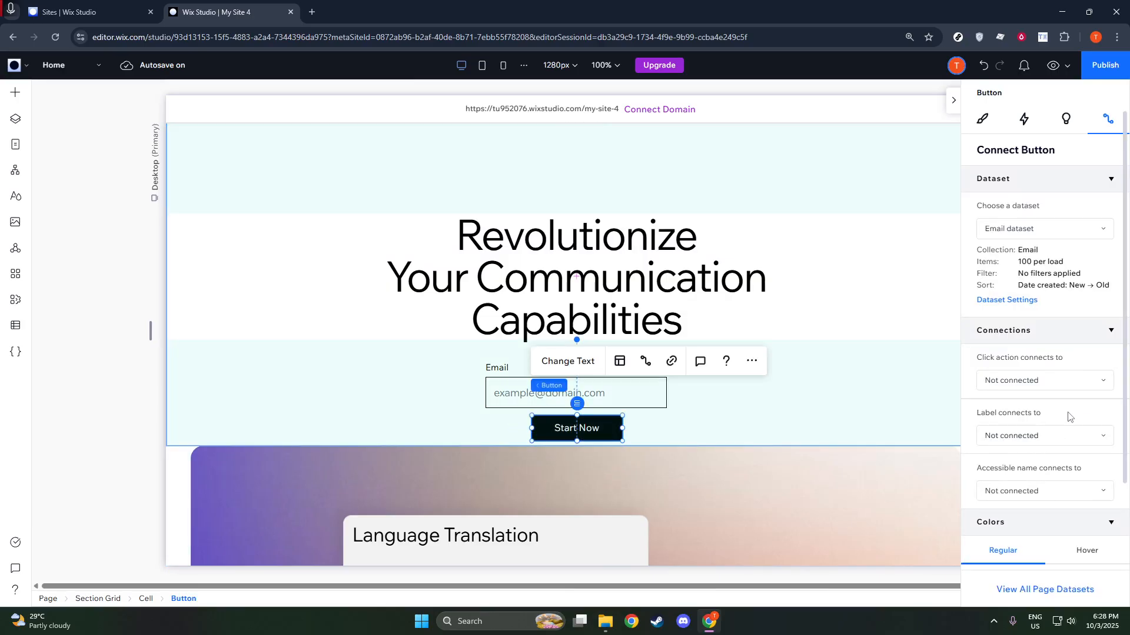
Open the choices for the Start Now button's click action connection to the Email dataset
left_click(1059, 382)
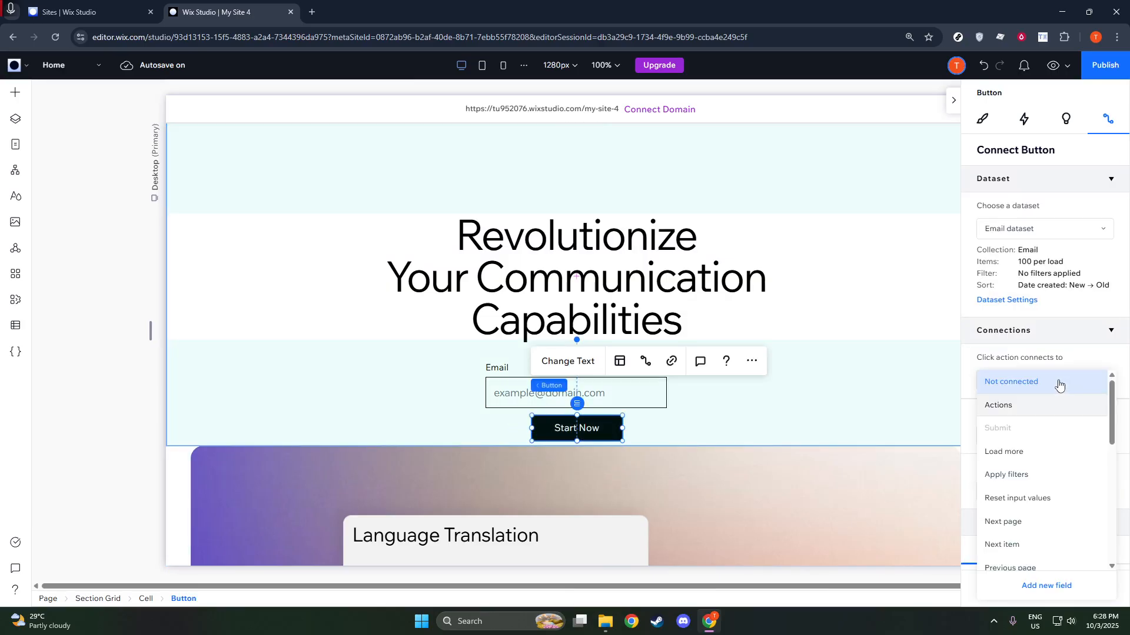